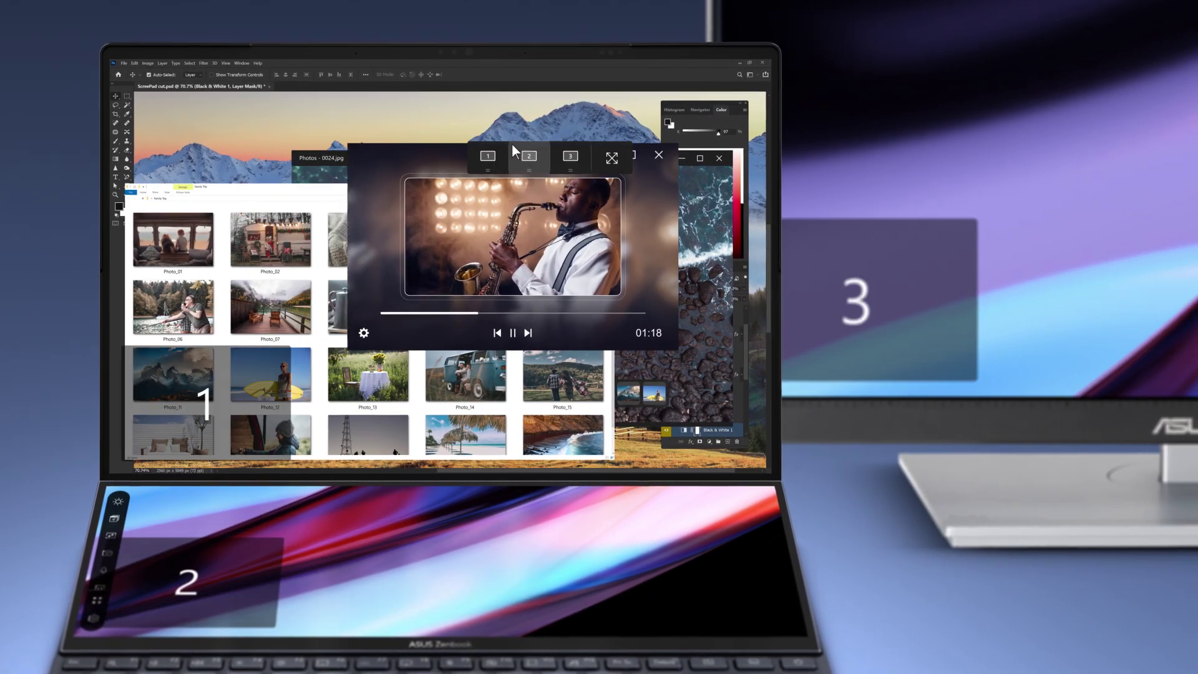
Step: Send the video player and photo folder to the ScreenPad Plus, then bring up screen choices for the photo viewer
{"action": "left_click", "coordinate": [530, 170]}
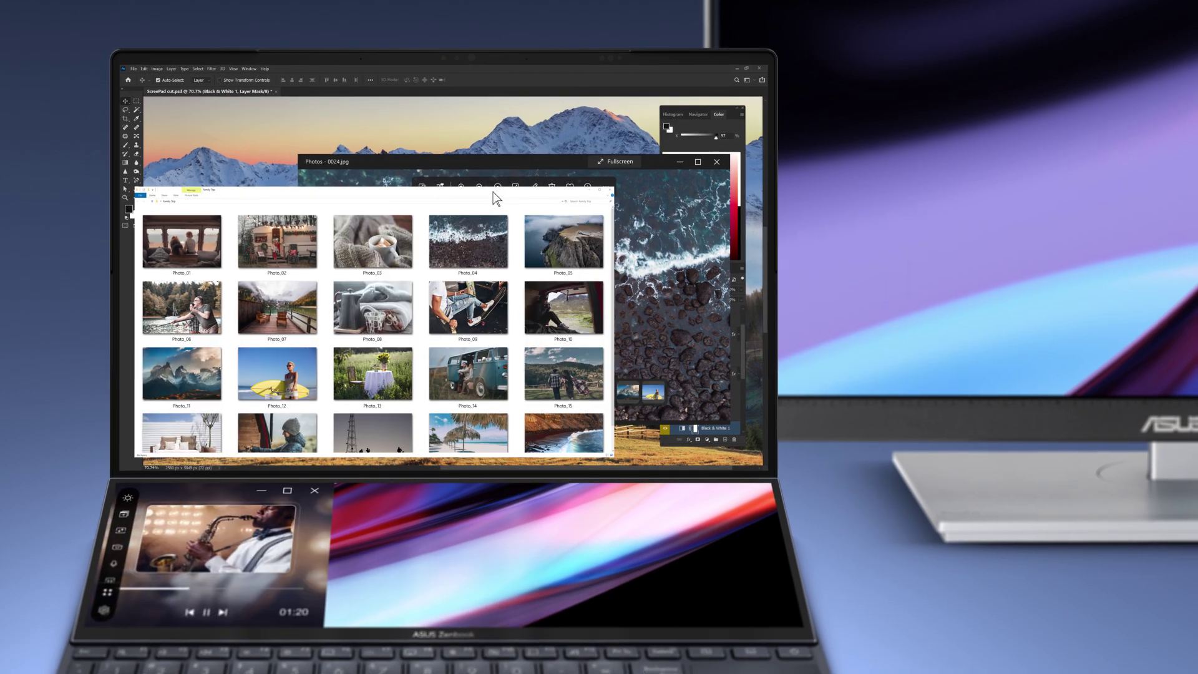
{"action": "left_click", "coordinate": [523, 221]}
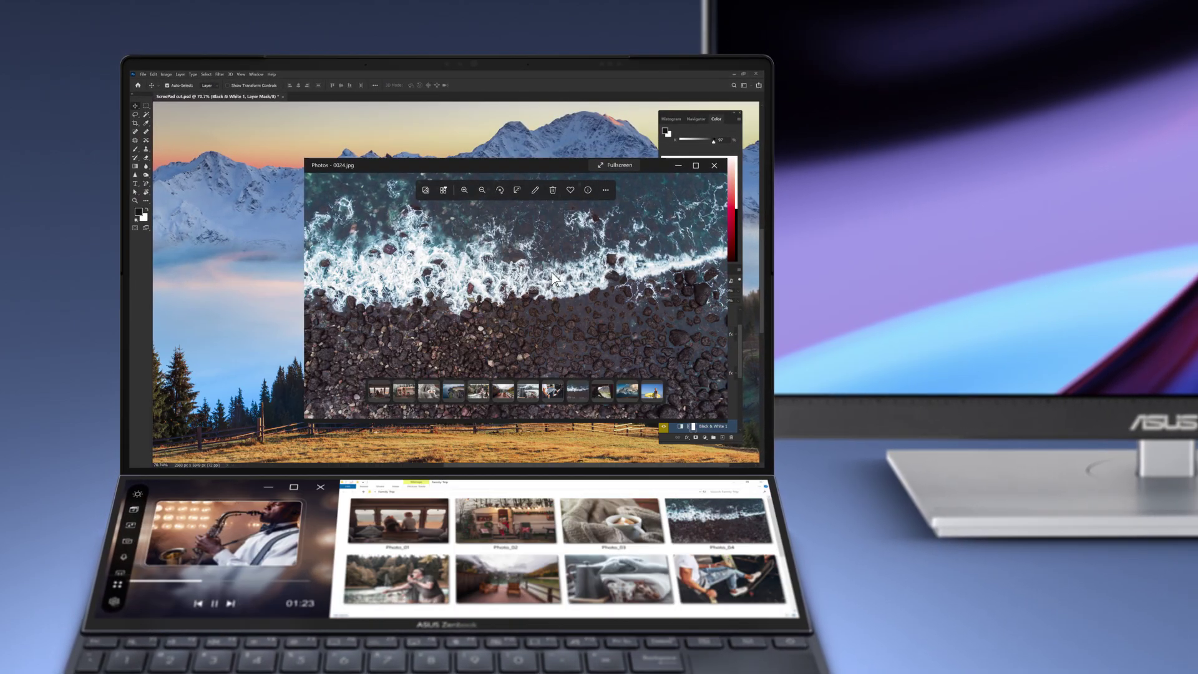
{"action": "left_click_drag", "start_coordinate": [458, 164], "coordinate": [564, 223]}
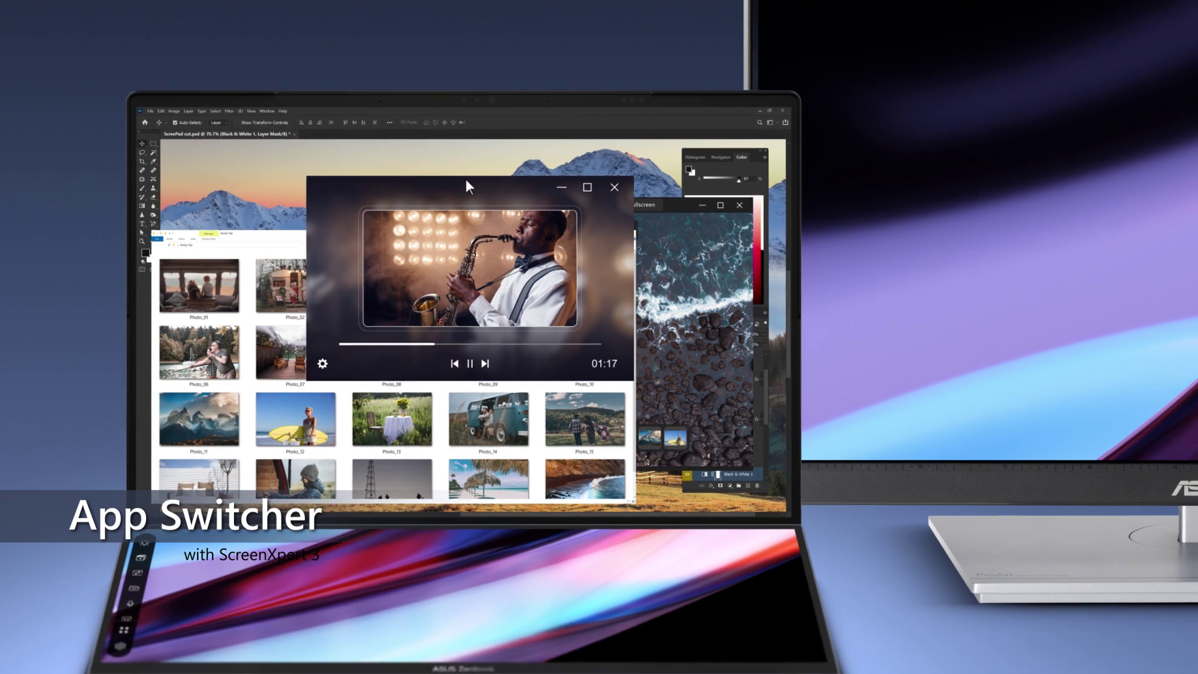
Step: Drop the video player and the photo folder onto zone 2, the ScreenPad Plus
{"action": "left_click_drag", "start_coordinate": [465, 179], "coordinate": [552, 202]}
{"action": "left_click", "coordinate": [552, 203]}
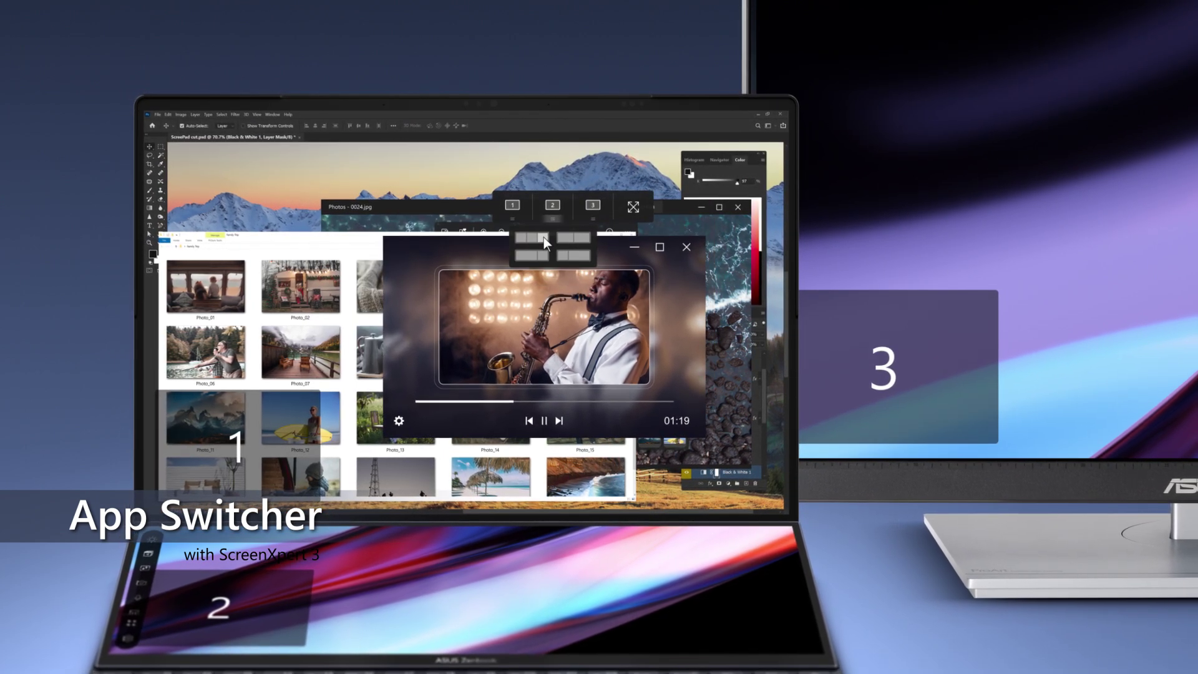
{"action": "left_click_drag", "start_coordinate": [522, 238], "coordinate": [573, 253]}
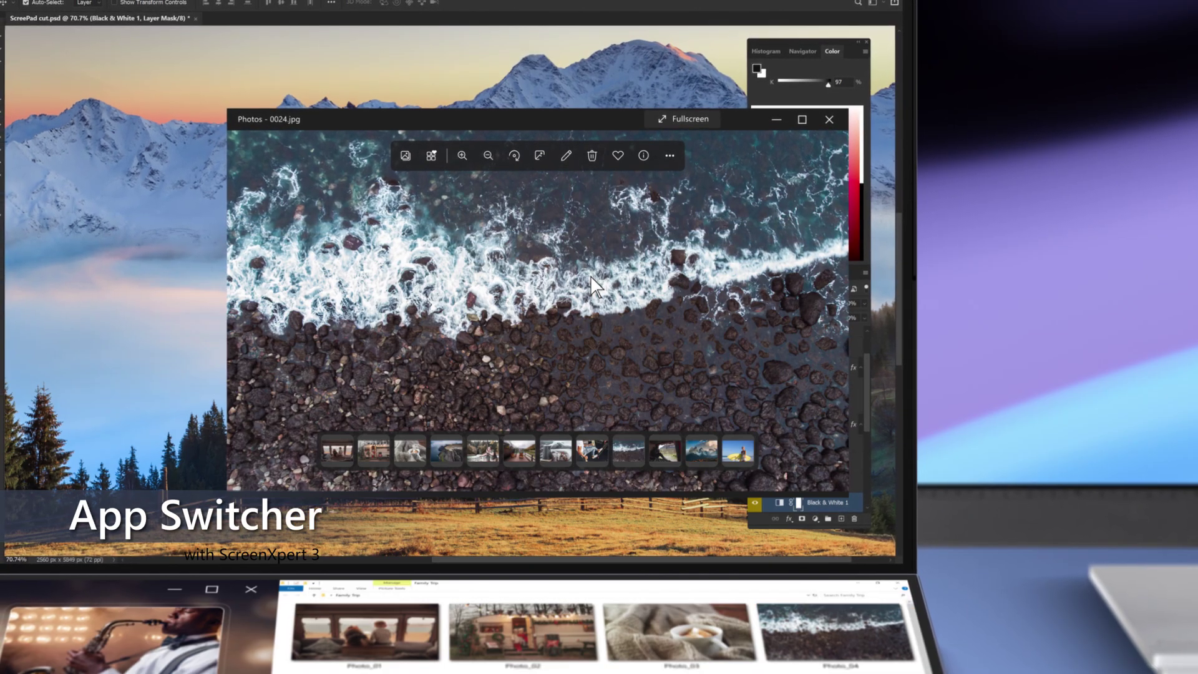
{"action": "mouse_move", "coordinate": [485, 209]}
{"action": "left_mouse_down"}
{"action": "mouse_move", "coordinate": [540, 218]}
{"action": "mouse_move", "coordinate": [588, 267]}
{"action": "left_mouse_up"}
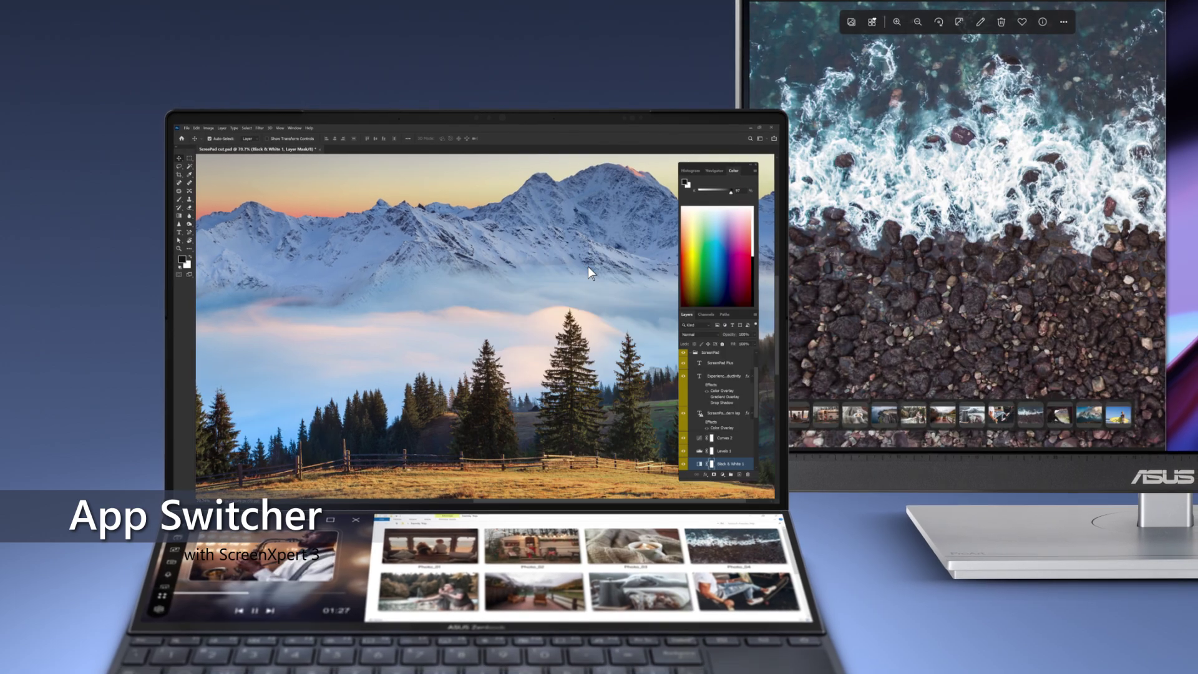